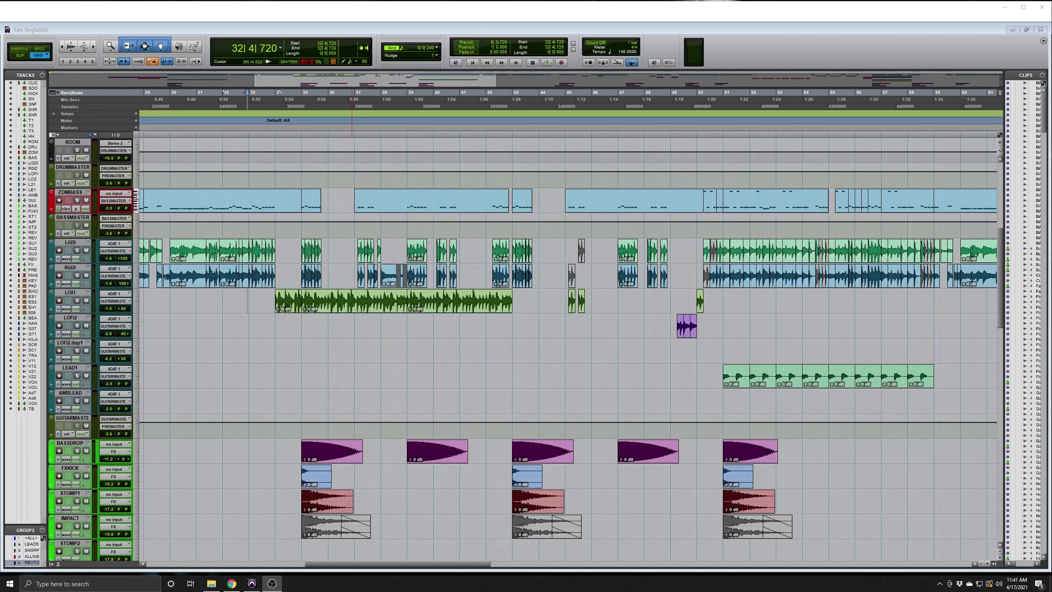
Step: Insert the Gain Reduction plug-in on the LOFI track in the mixer and adjust its Slay amount
{"action": "key", "text": "ctrl+equal"}
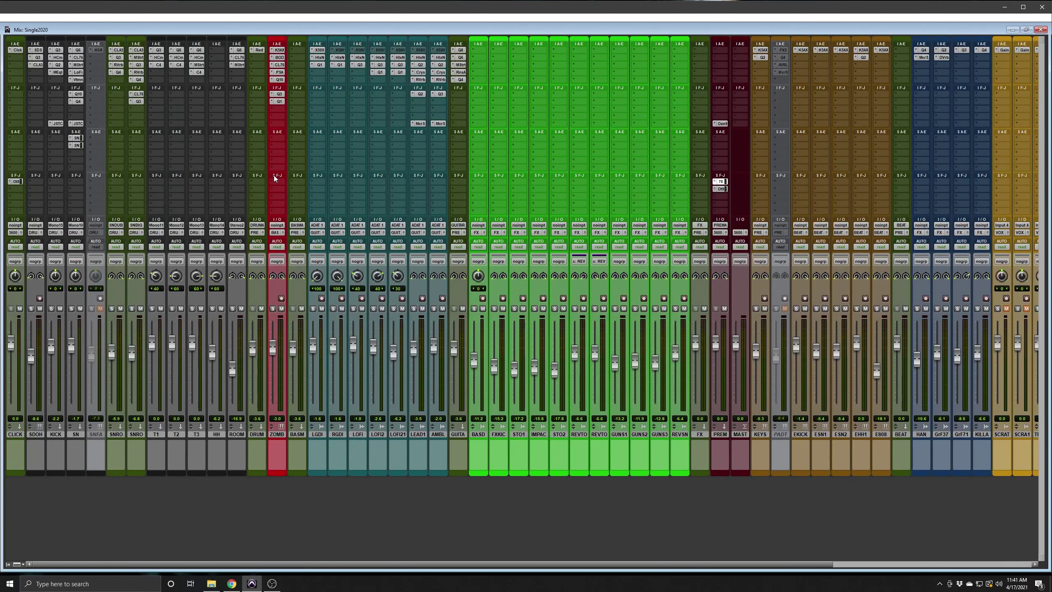
{"action": "left_click", "coordinate": [358, 73]}
{"action": "left_click", "coordinate": [430, 125]}
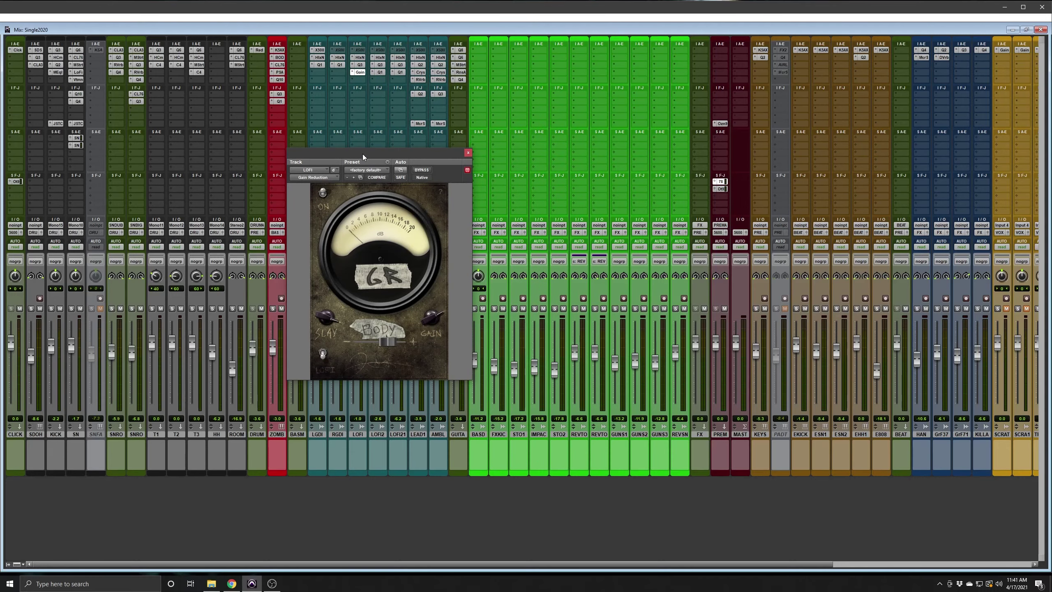
{"action": "left_click_drag", "start_coordinate": [362, 154], "coordinate": [362, 95]}
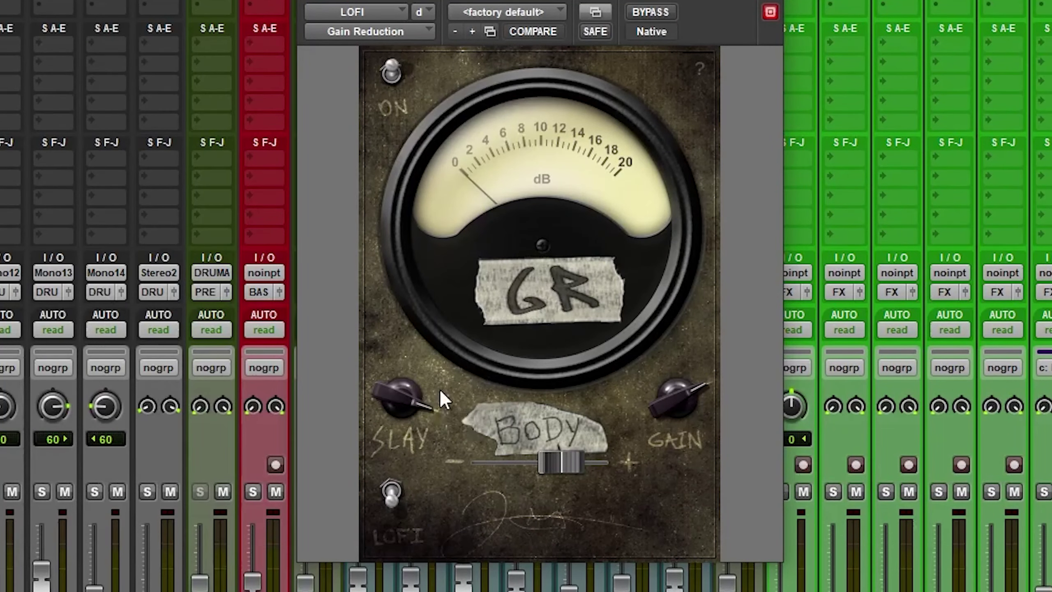
{"action": "left_click_drag", "start_coordinate": [398, 410], "coordinate": [391, 522]}
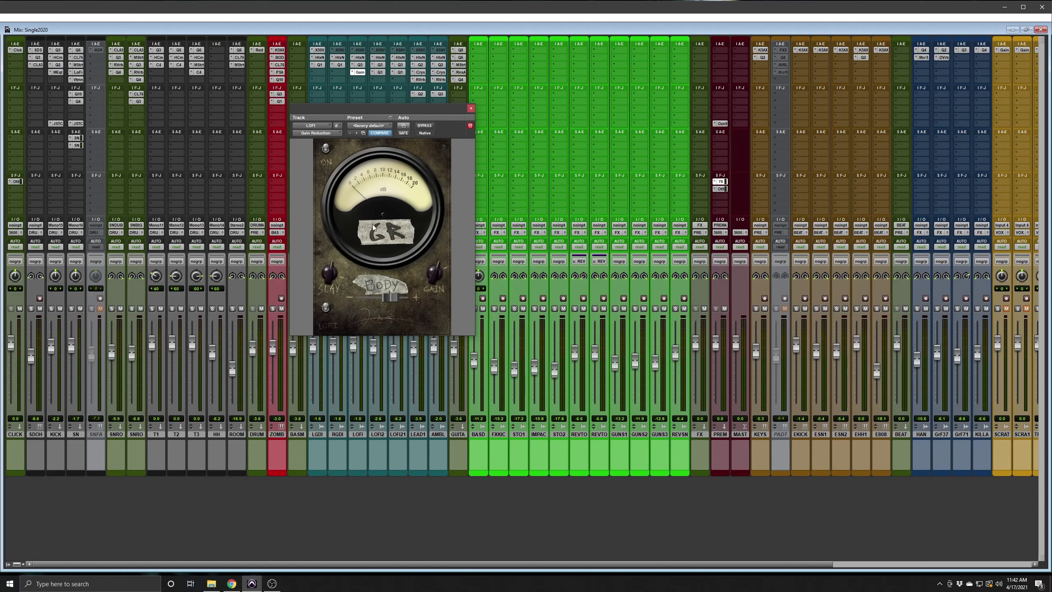
Step: Replace the Gain Reduction insert on the LOFI track with the Vinyl plug-in
{"action": "left_click", "coordinate": [472, 108]}
{"action": "left_click", "coordinate": [360, 72]}
{"action": "mouse_move", "coordinate": [398, 85]}
{"action": "mouse_move", "coordinate": [438, 163]}
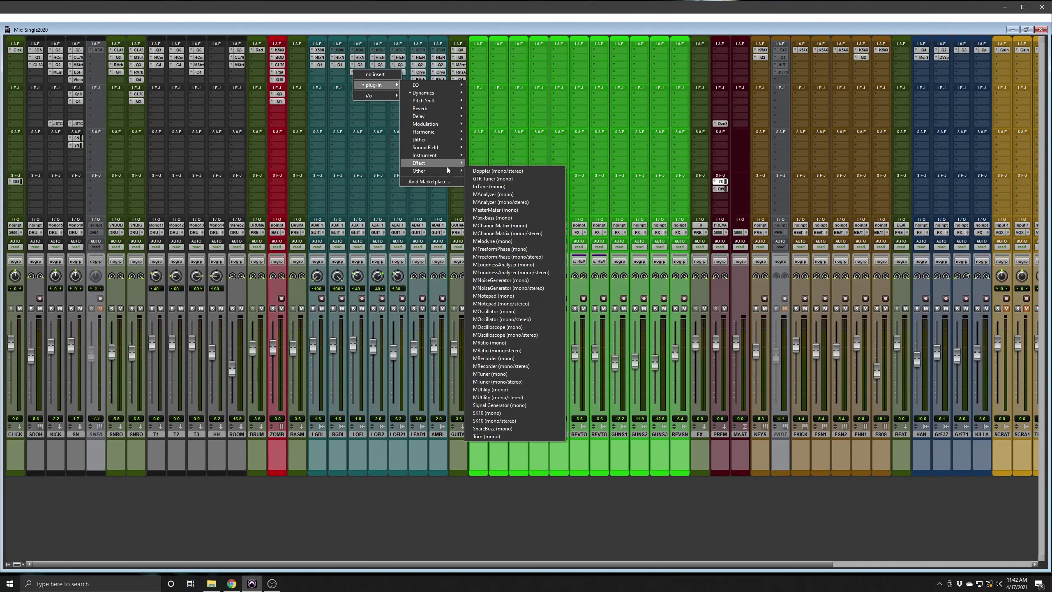
{"action": "left_click", "coordinate": [466, 371]}
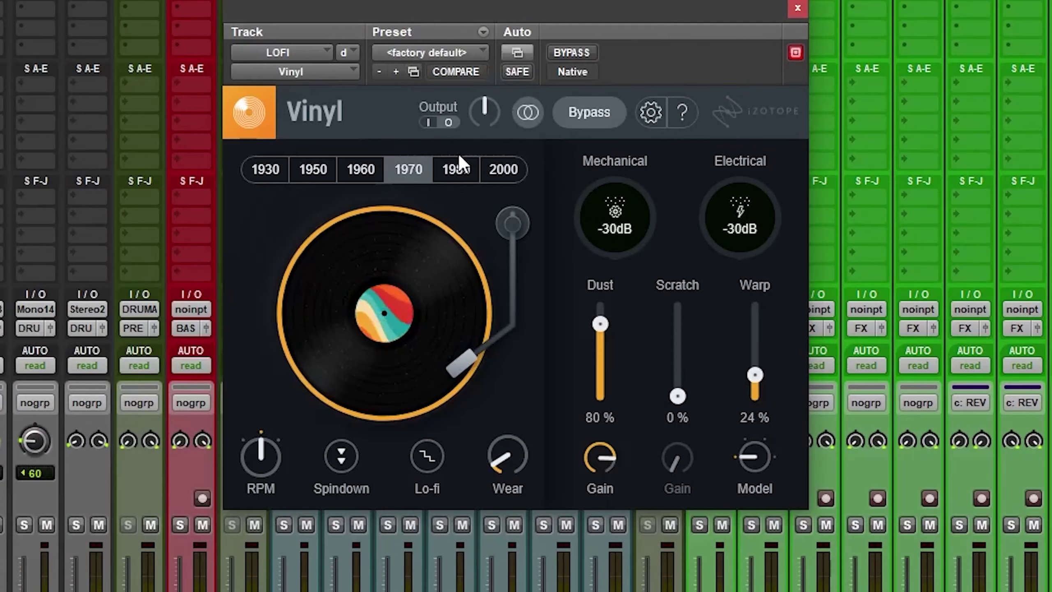
Step: Compare Vinyl's 1930, 1950 and 1960 year settings on the LOFI track and undo the plug-in's insertion
{"action": "left_click", "coordinate": [352, 170]}
{"action": "left_click", "coordinate": [281, 170]}
{"action": "left_click", "coordinate": [319, 170]}
{"action": "left_click", "coordinate": [352, 170]}
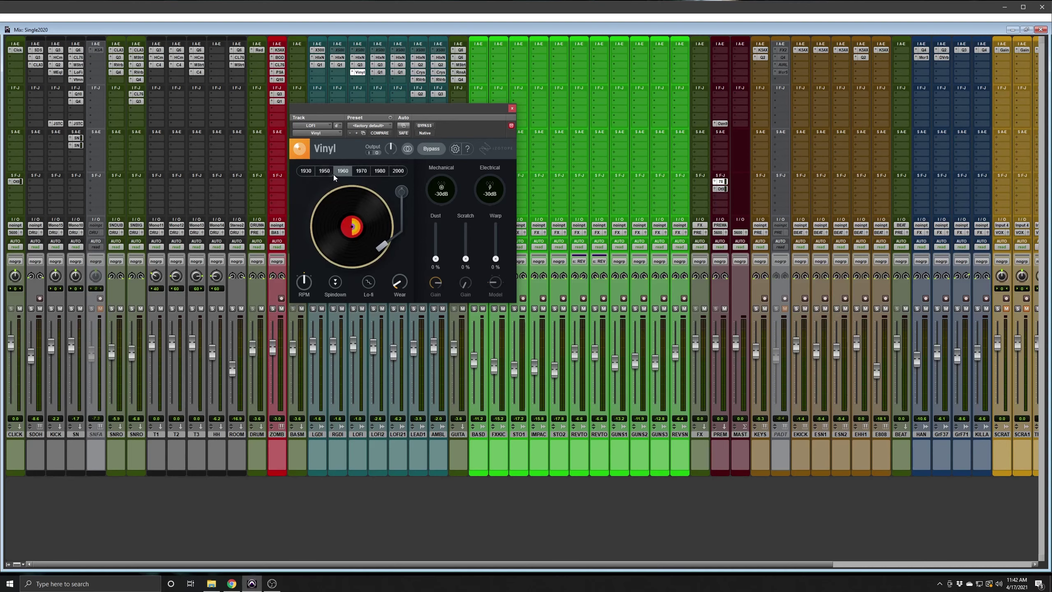
{"action": "left_click", "coordinate": [308, 170]}
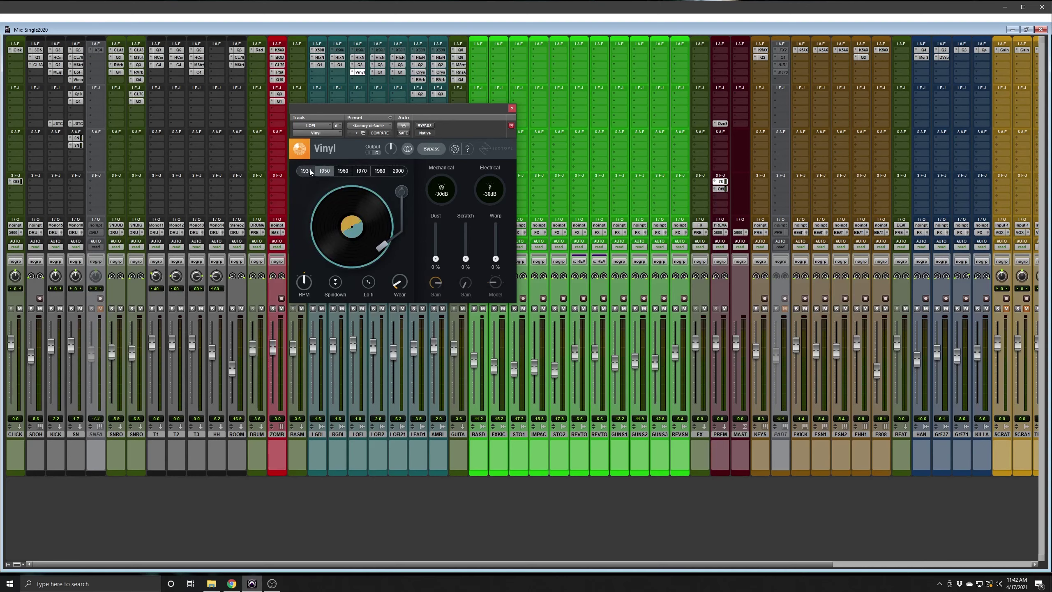
{"action": "left_click", "coordinate": [343, 171]}
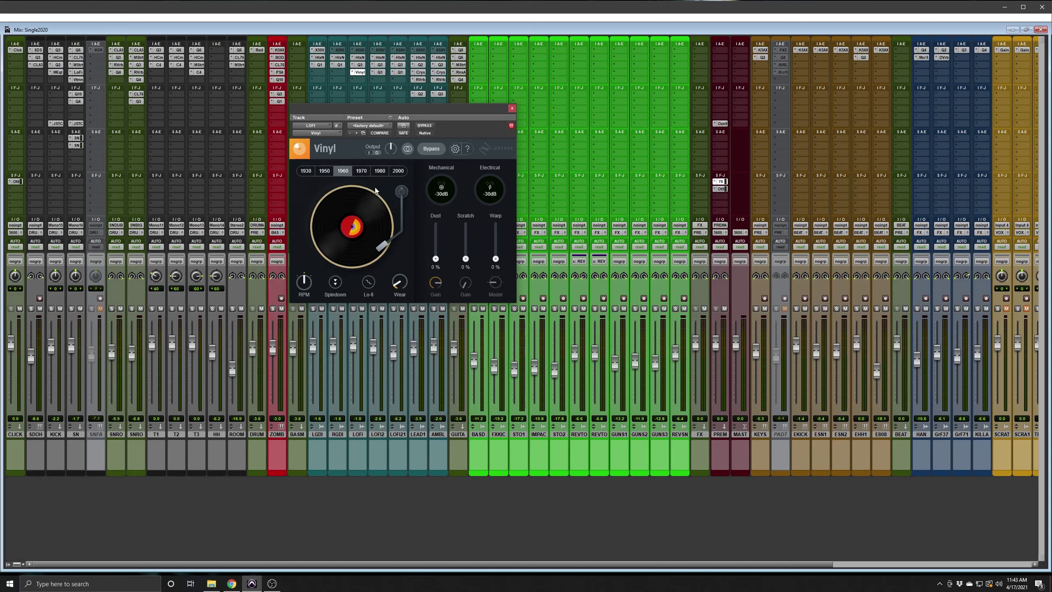
{"action": "left_click", "coordinate": [324, 170]}
{"action": "left_click", "coordinate": [314, 171]}
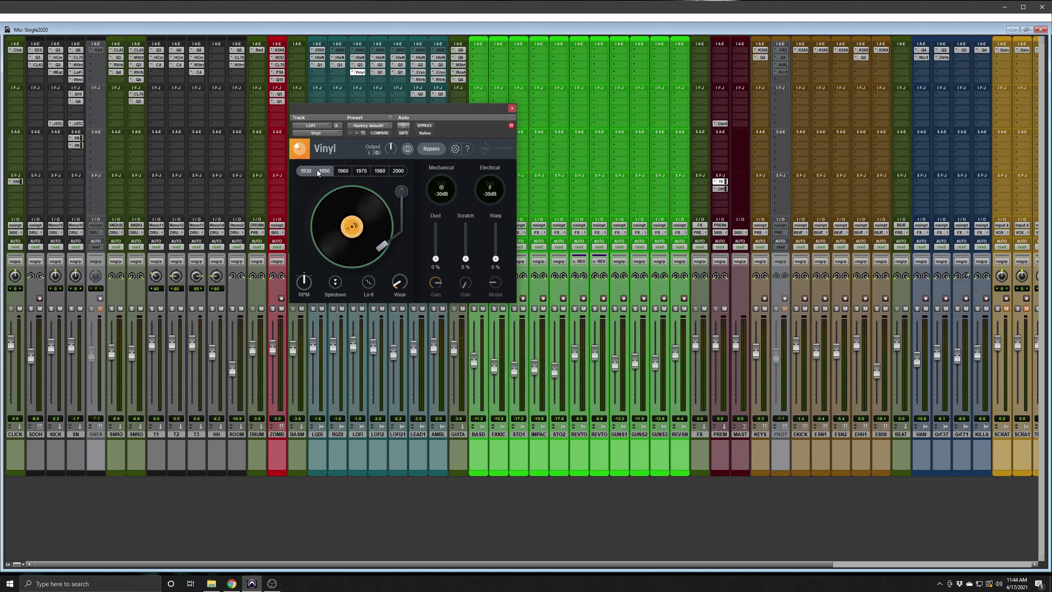
{"action": "left_click", "coordinate": [338, 172]}
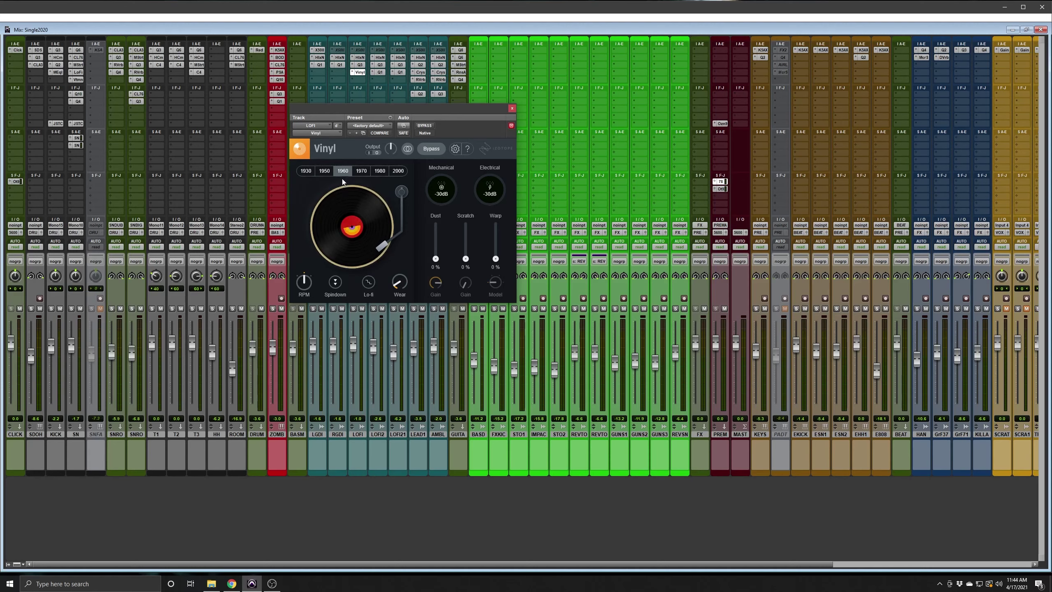
{"action": "left_click_drag", "start_coordinate": [370, 108], "coordinate": [388, 144]}
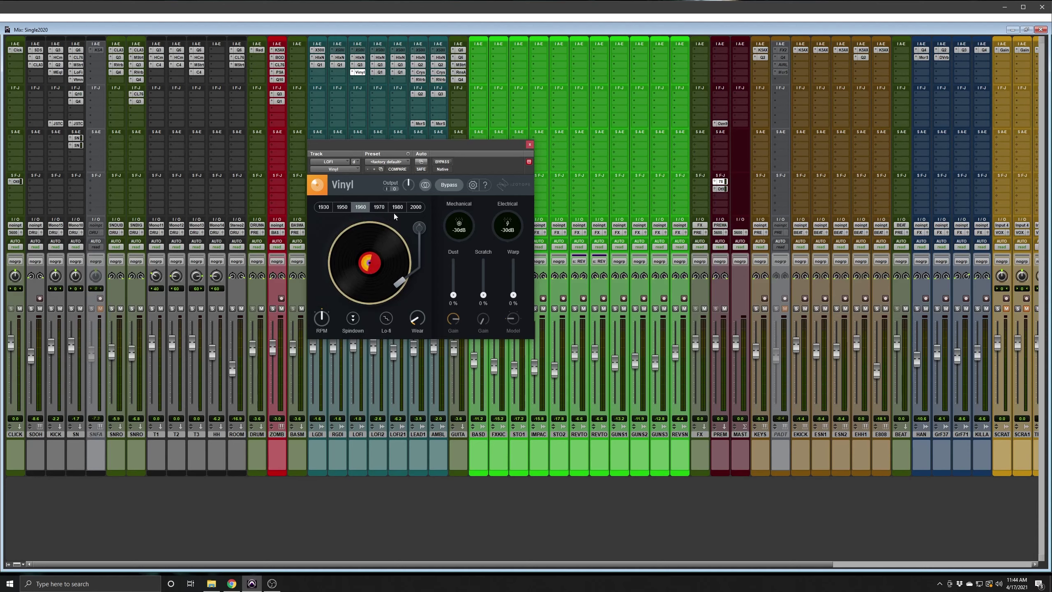
{"action": "left_click", "coordinate": [339, 206]}
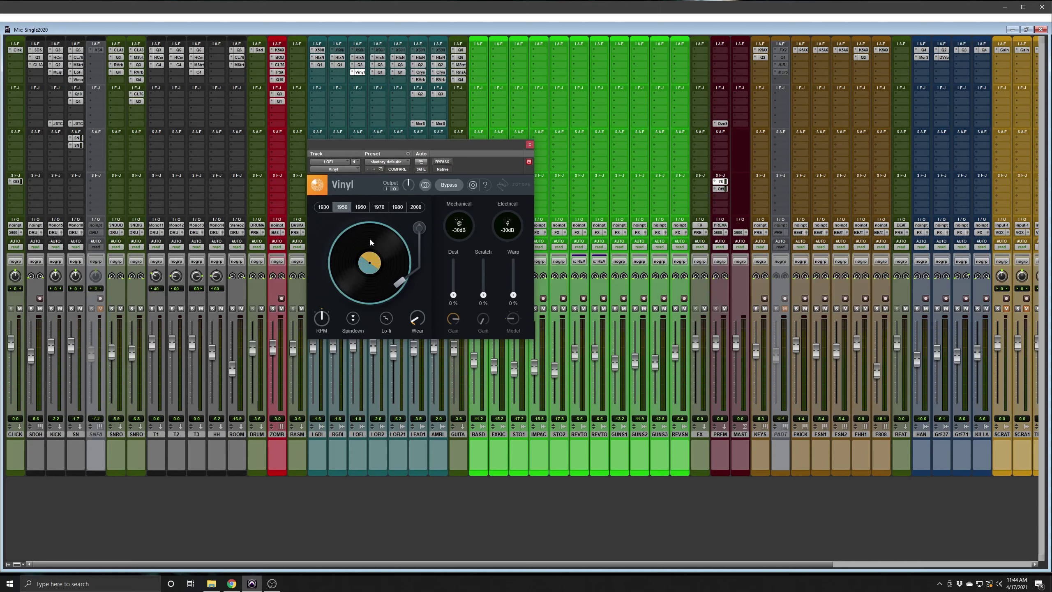
{"action": "key", "text": "ctrl+z"}
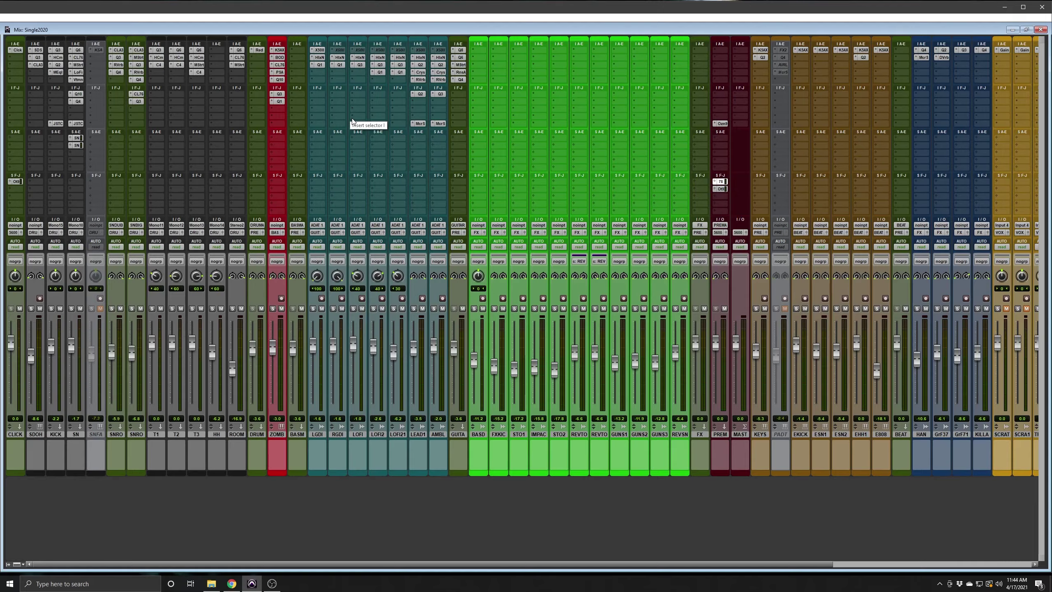
Step: Play the full arrangement in the edit window from bar 32, just before the first LOFI clip
{"action": "key", "text": "ctrl+equal"}
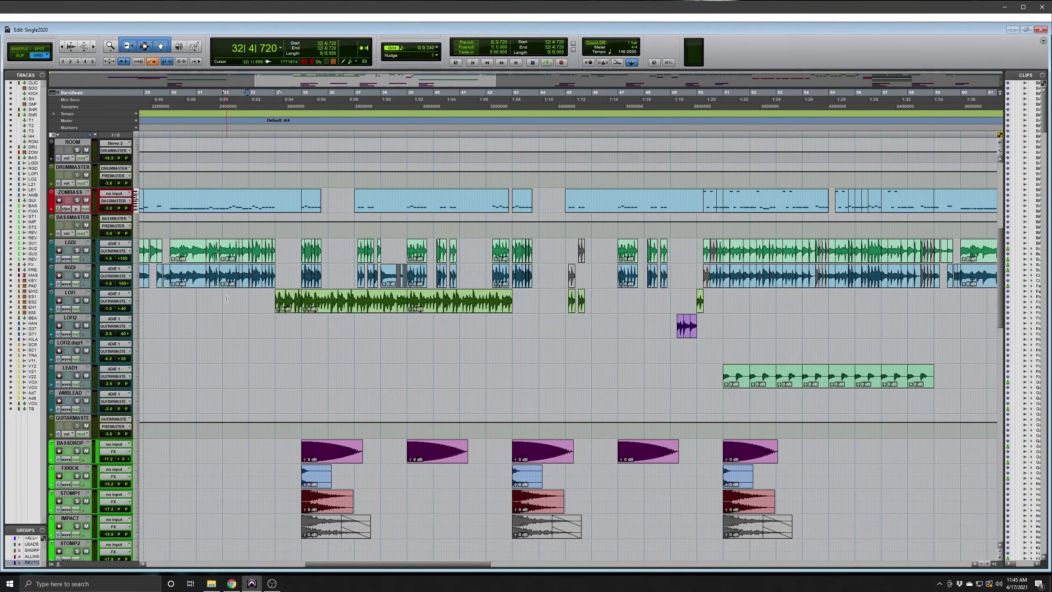
{"action": "left_click", "coordinate": [224, 297]}
{"action": "key", "text": "space"}
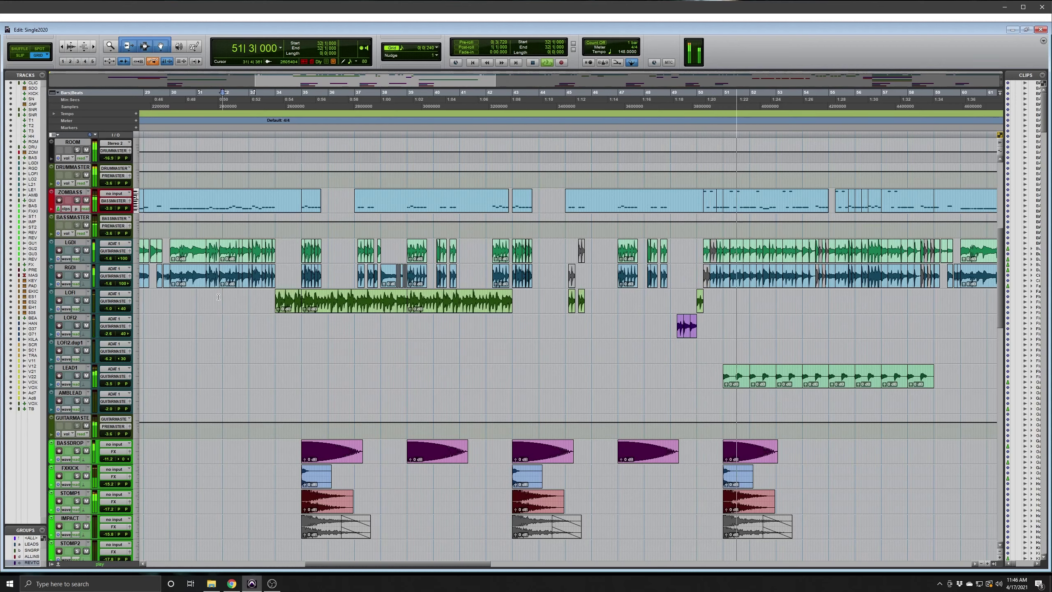
{"action": "key", "text": "space"}
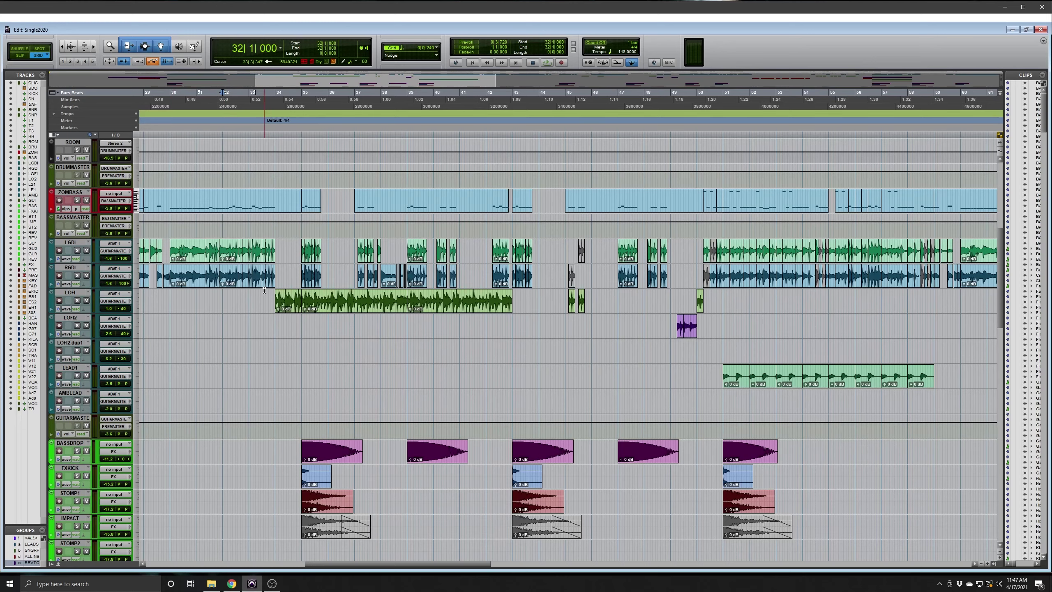
Step: Solo the LOFI track in the mixer and bypass its existing EQ insert
{"action": "key", "text": "ctrl+equal"}
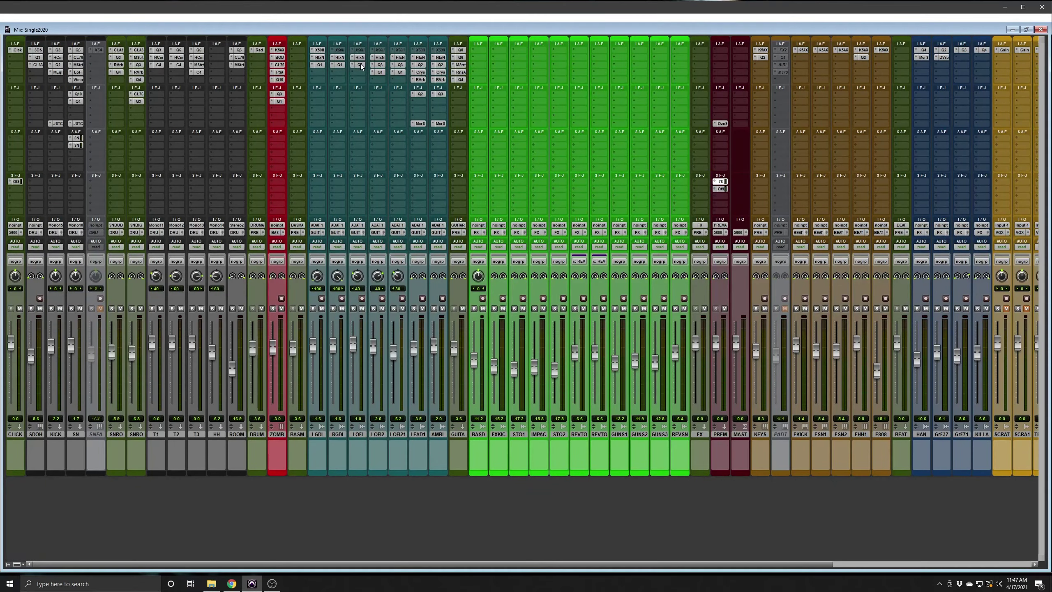
{"action": "key", "text": "shift+s"}
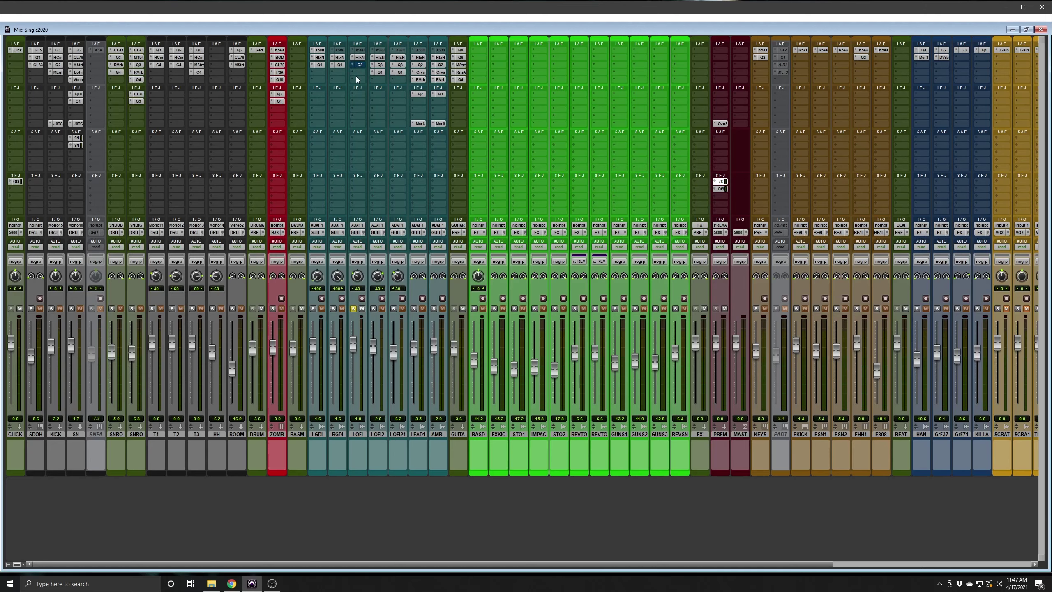
Step: Audition the soloed LOFI guitar from bar 34 and enlarge the track's height in the edit window
{"action": "key", "text": "ctrl+equal"}
{"action": "left_click", "coordinate": [285, 243]}
{"action": "key", "text": "space"}
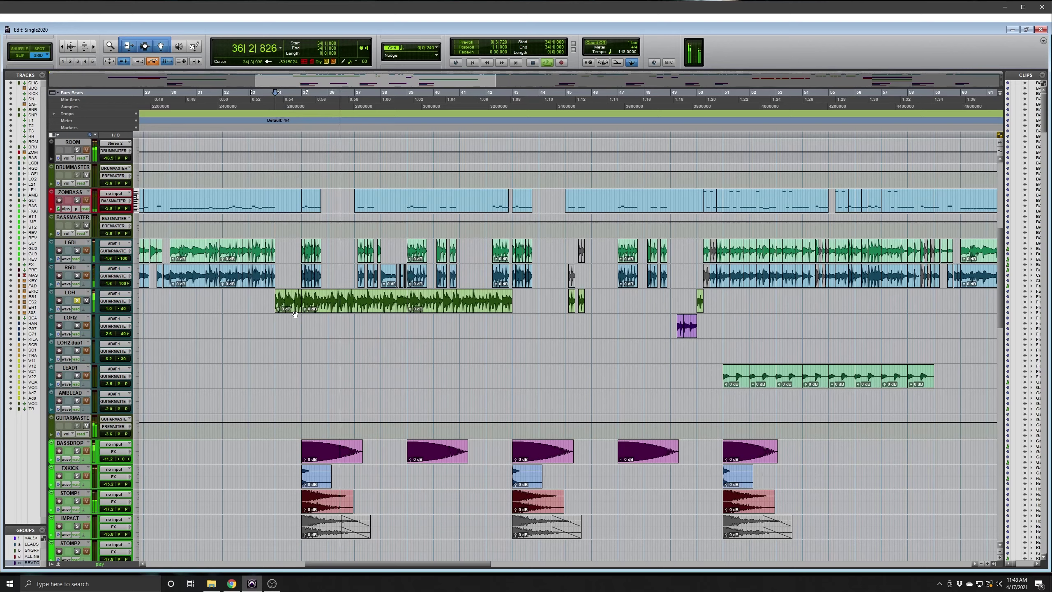
{"action": "left_click_drag", "start_coordinate": [86, 319], "coordinate": [86, 381]}
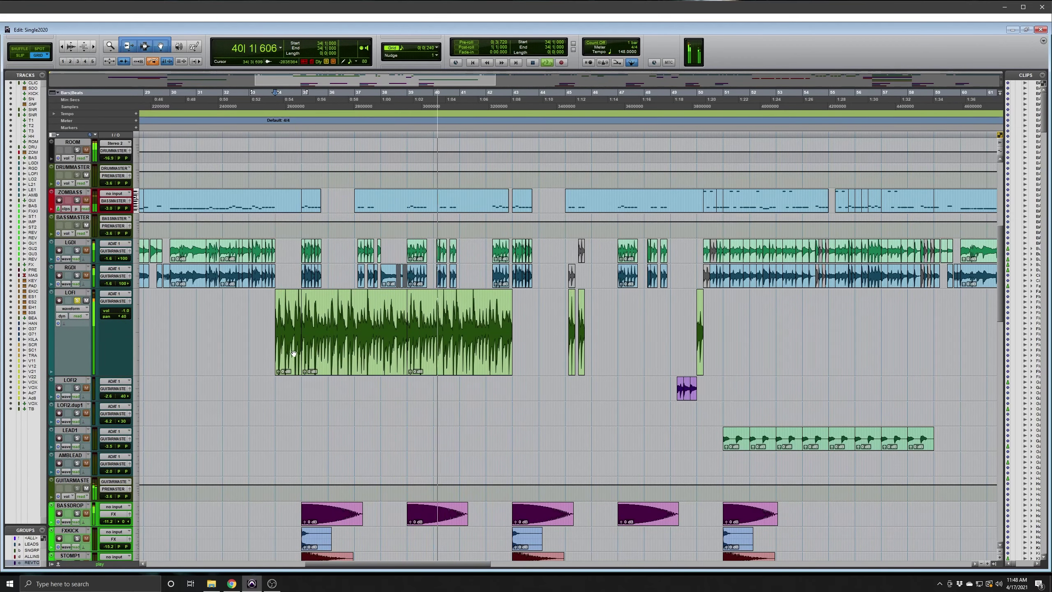
{"action": "key", "text": "space"}
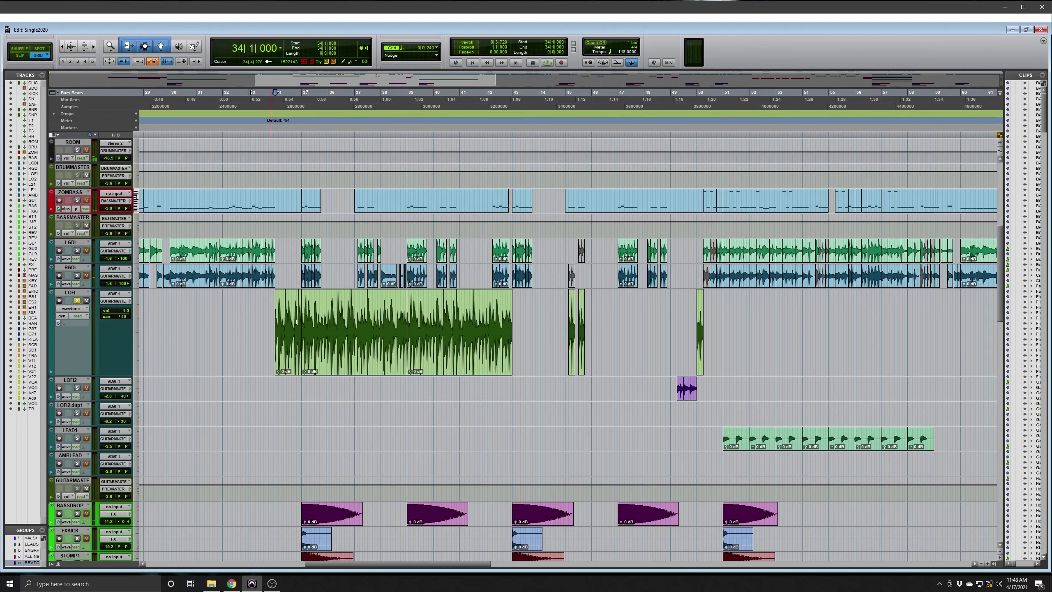
Step: Insert the three-band Q10 equalizer (Q3) in the free slot below the LOFI track's bypassed EQ
{"action": "key", "text": "ctrl+equal"}
{"action": "left_click", "coordinate": [352, 72]}
{"action": "mouse_move", "coordinate": [365, 85]}
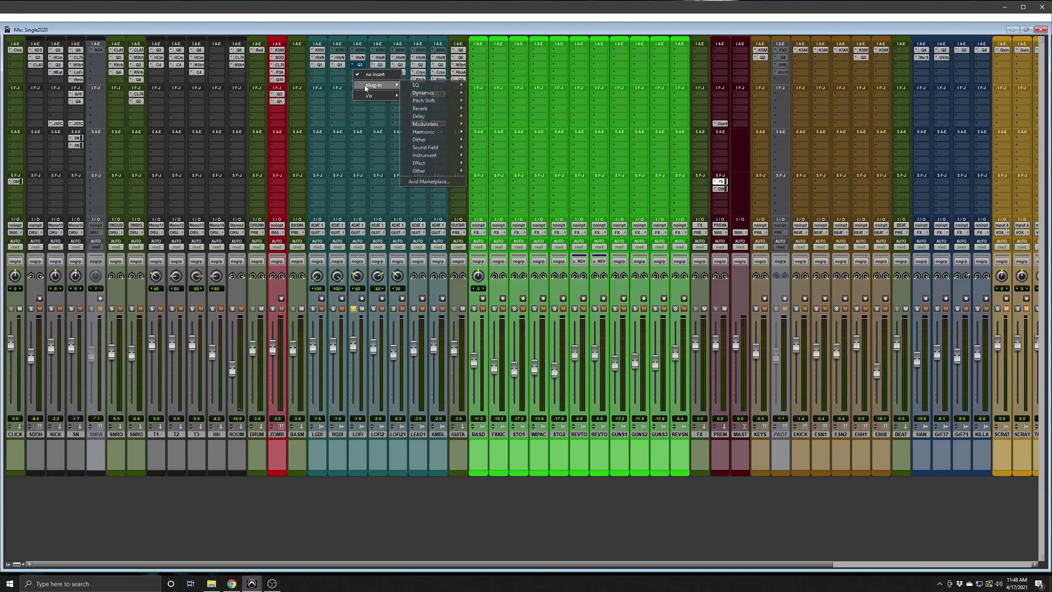
{"action": "mouse_move", "coordinate": [417, 83]}
{"action": "left_click", "coordinate": [505, 249]}
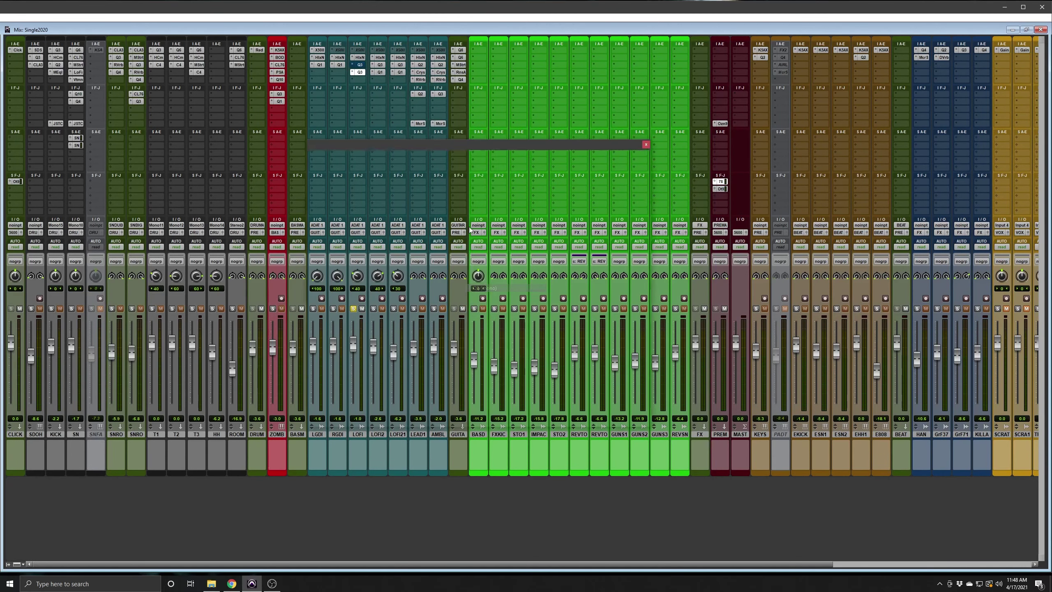
{"action": "left_click_drag", "start_coordinate": [459, 145], "coordinate": [463, 124]}
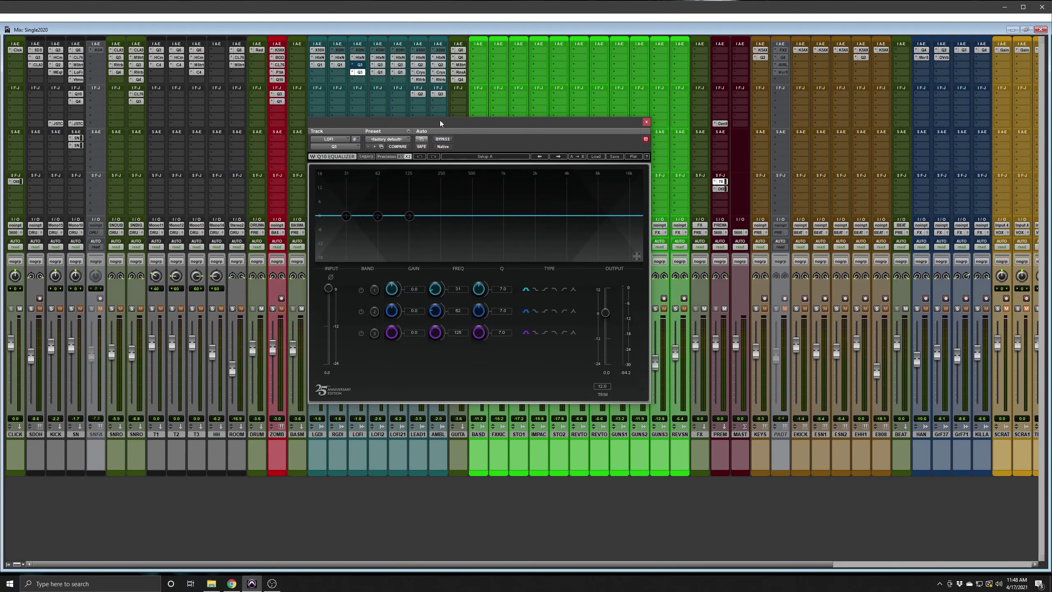
Step: Return to the edit window, shift the equalizer window aside and select the LOFI clip starting at bar 35
{"action": "key", "text": "ctrl+equal"}
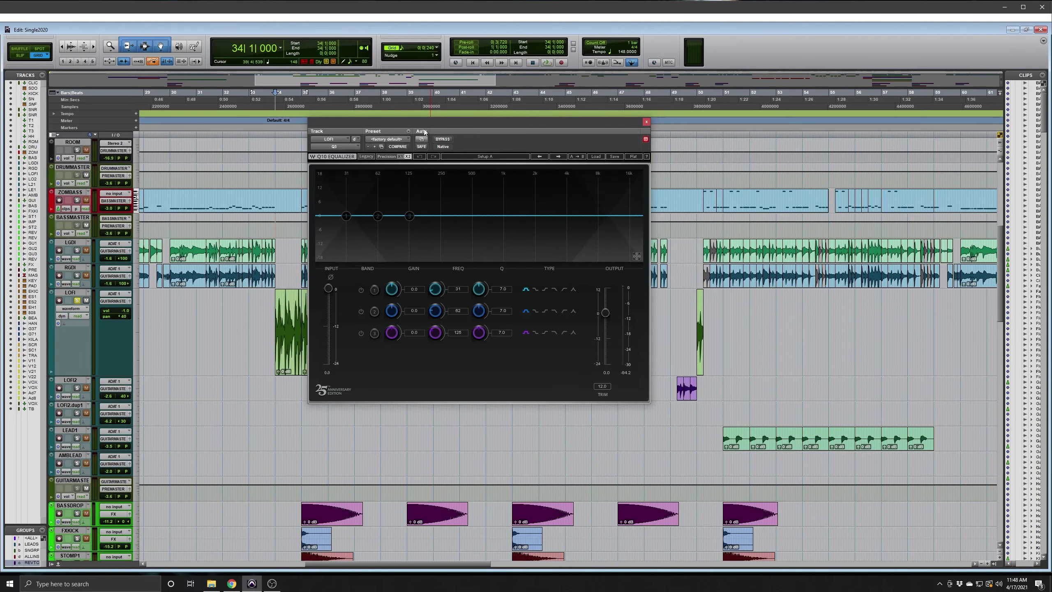
{"action": "left_click_drag", "start_coordinate": [429, 122], "coordinate": [470, 117]}
{"action": "left_click", "coordinate": [345, 356]}
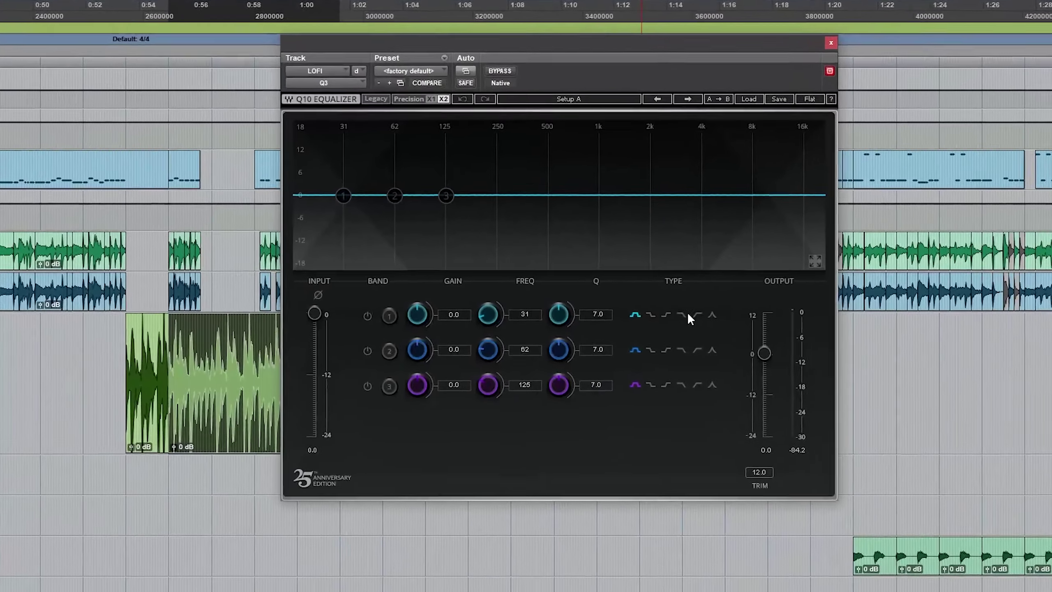
Step: Set band 1 to high-pass and band 3 to low-pass, and enable band 1 at 336 Hz
{"action": "left_click", "coordinate": [697, 314]}
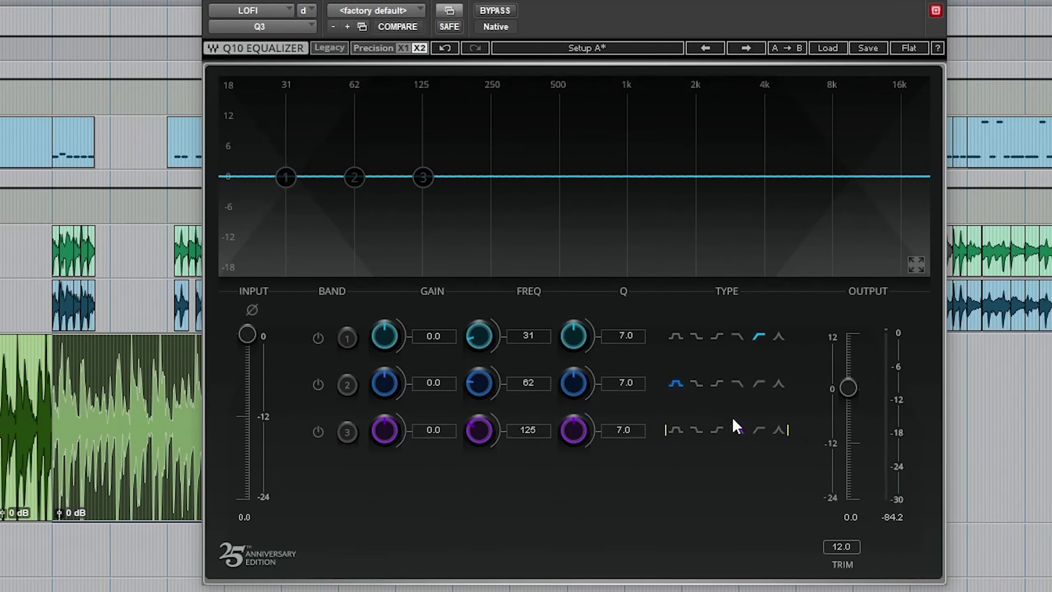
{"action": "left_click", "coordinate": [317, 338]}
{"action": "left_click_drag", "start_coordinate": [479, 334], "coordinate": [479, 259]}
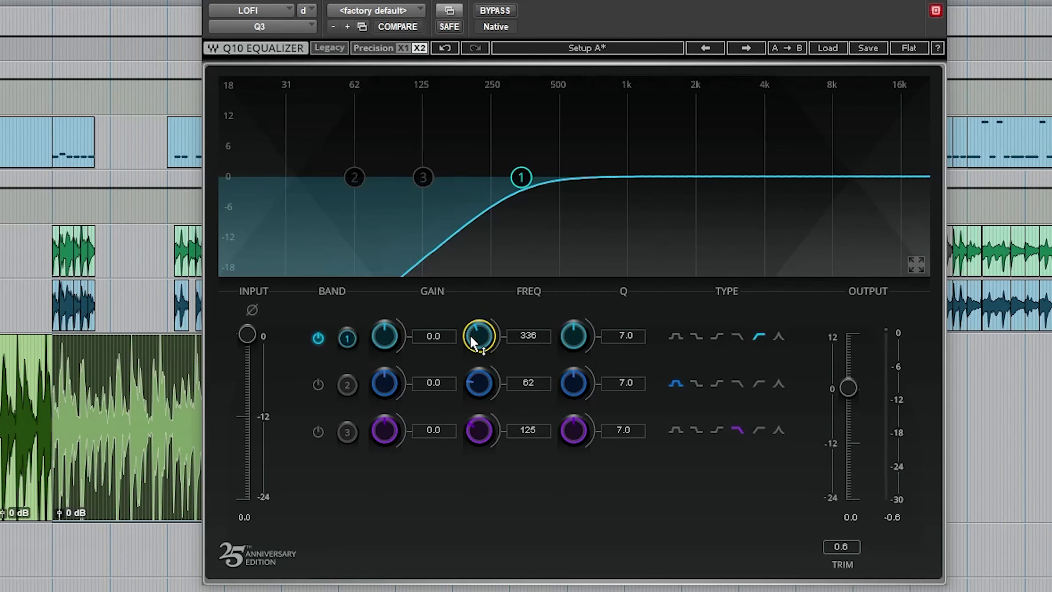
Step: Enable band 3's low-pass filter and lower its frequency to 1861 Hz
{"action": "left_click", "coordinate": [318, 432]}
{"action": "mouse_move", "coordinate": [490, 435]}
{"action": "left_mouse_down"}
{"action": "mouse_move", "coordinate": [490, 385]}
{"action": "mouse_move", "coordinate": [486, 433]}
{"action": "left_mouse_up"}
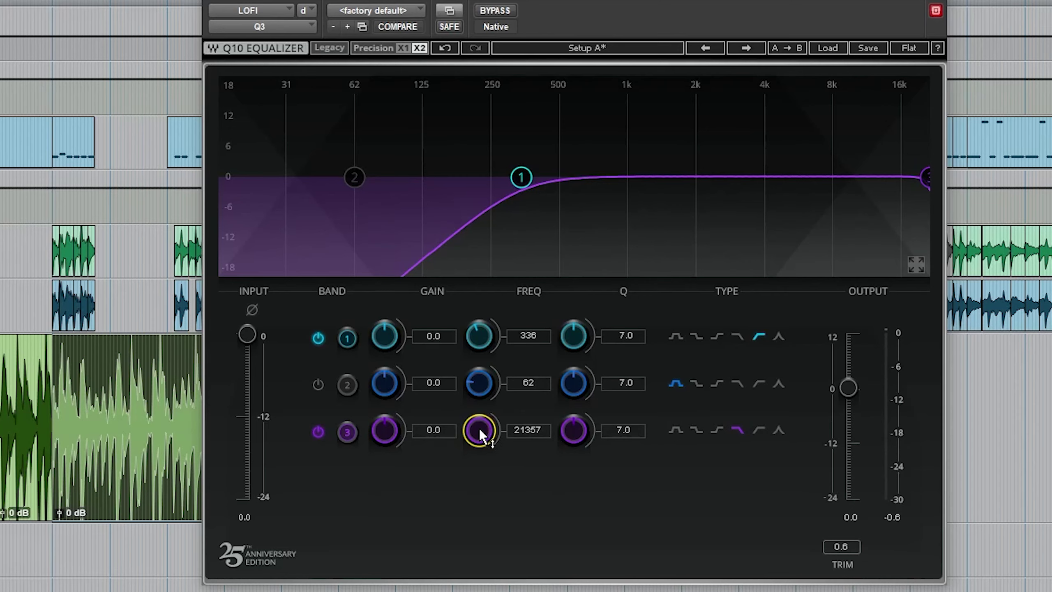
{"action": "left_click_drag", "start_coordinate": [480, 433], "coordinate": [480, 494]}
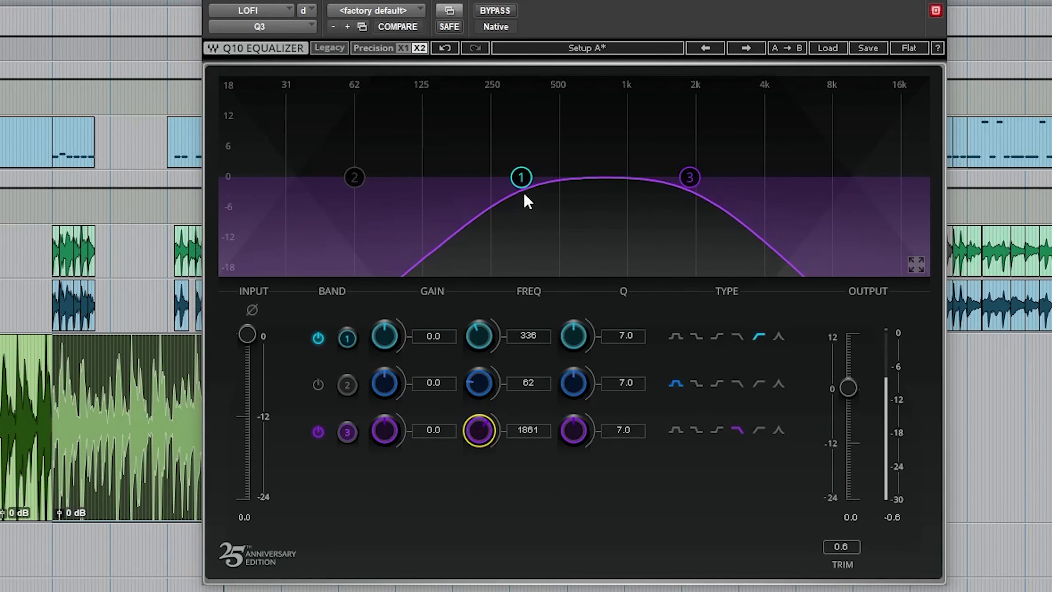
Step: Raise the high-pass frequency to 426 Hz and the low-pass to 1971 Hz, and compare with the equalizer bypassed
{"action": "left_click_drag", "start_coordinate": [523, 186], "coordinate": [545, 185]}
{"action": "left_click_drag", "start_coordinate": [689, 178], "coordinate": [695, 177]}
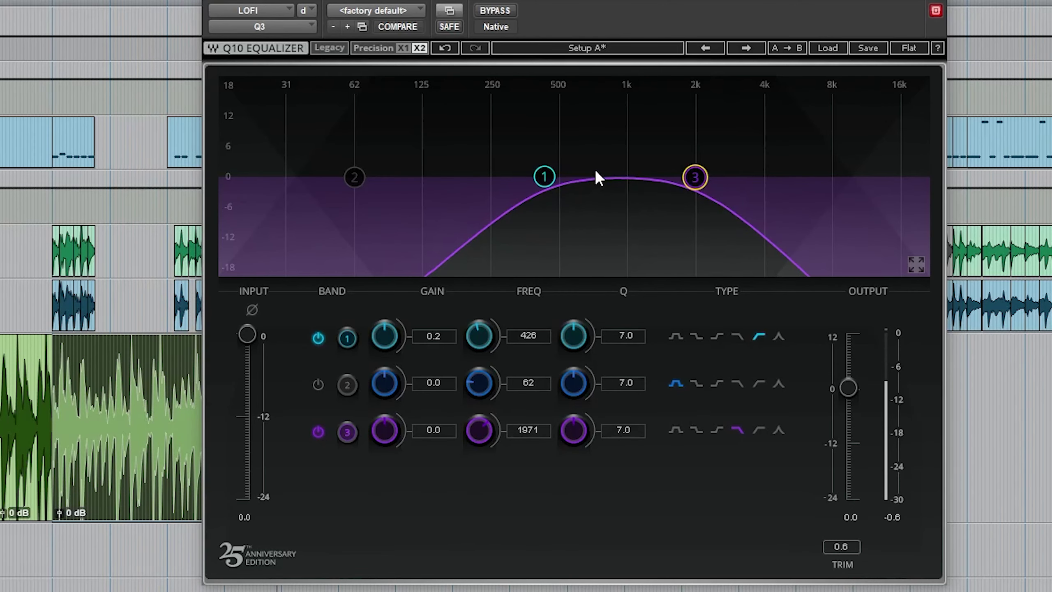
{"action": "left_click", "coordinate": [494, 10]}
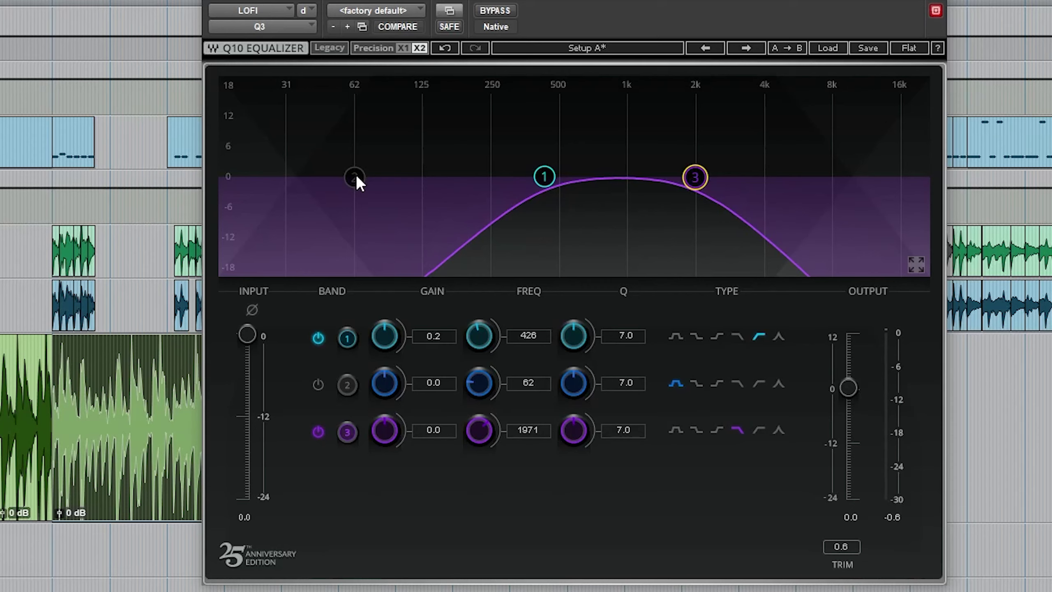
Step: Enable band 2 as a bell boost of 4.0 dB at 1122 Hz between the two filters
{"action": "left_click_drag", "start_coordinate": [356, 178], "coordinate": [640, 153]}
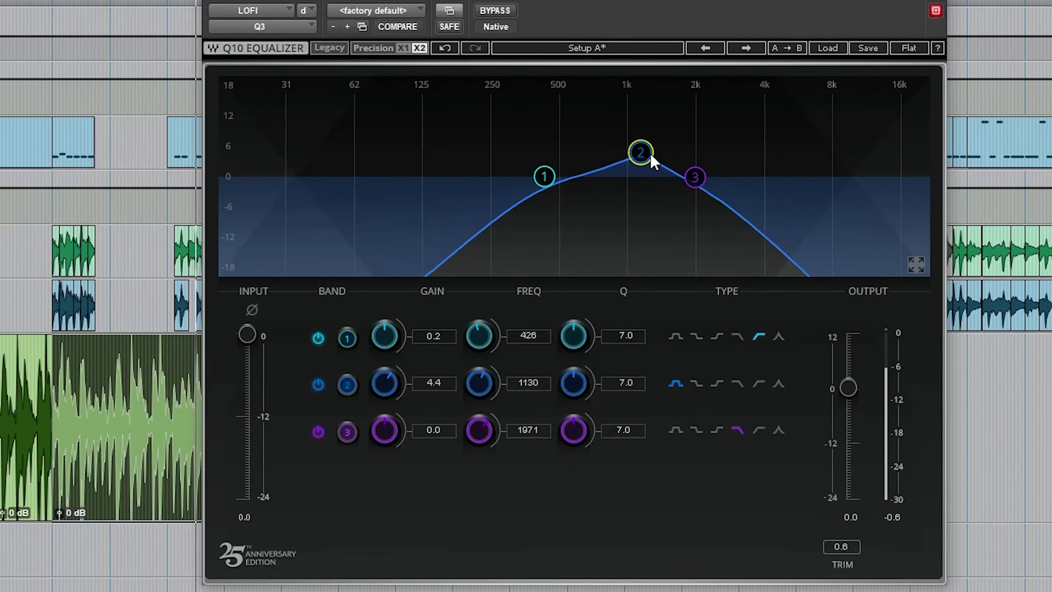
{"action": "left_click_drag", "start_coordinate": [651, 151], "coordinate": [648, 162]}
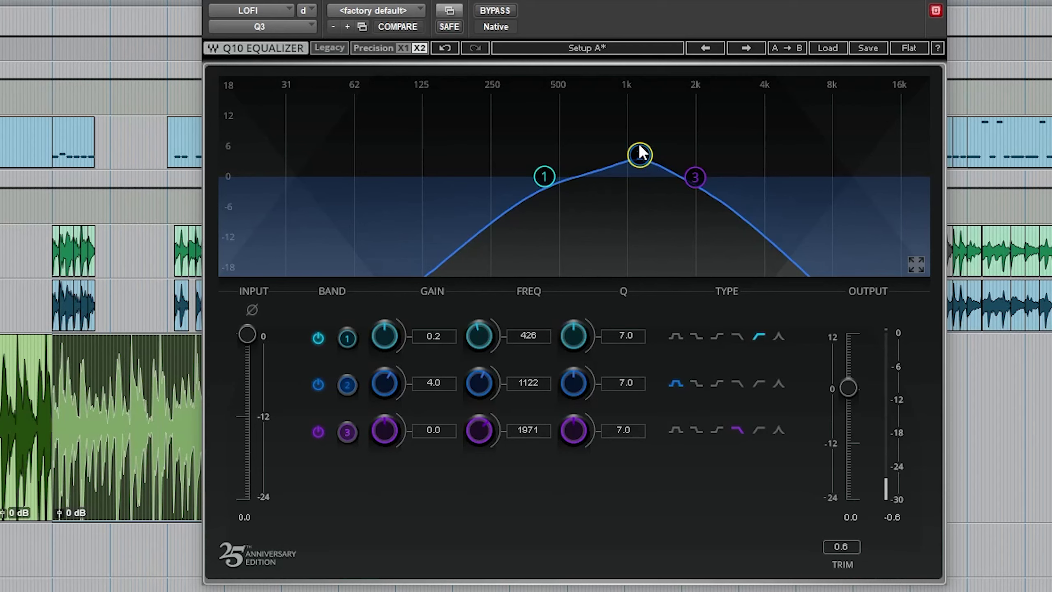